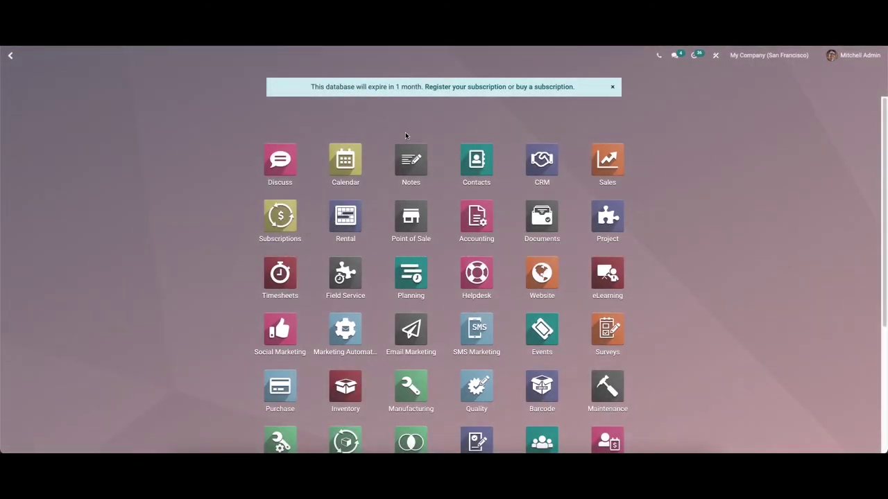
Step: Find the Dashboards app with 'DAS', open it, and confirm the personal dashboard is empty
{"action": "type", "text": "DAS"}
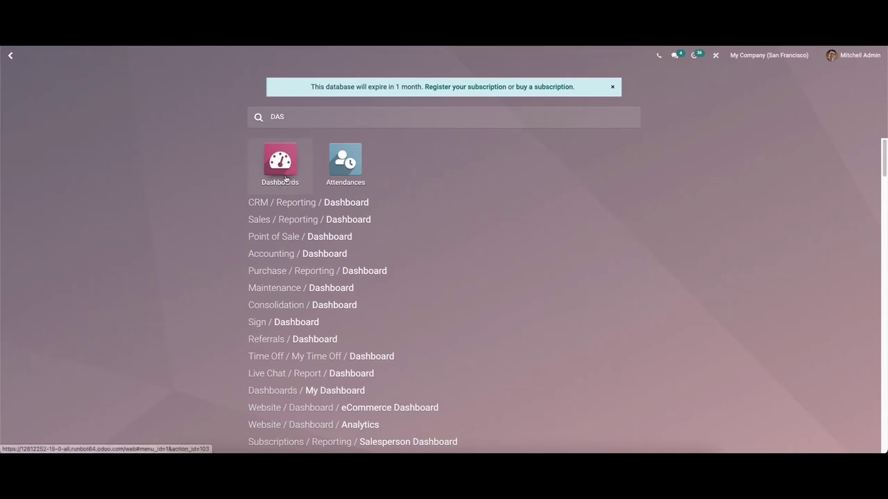
{"action": "left_click", "coordinate": [281, 166]}
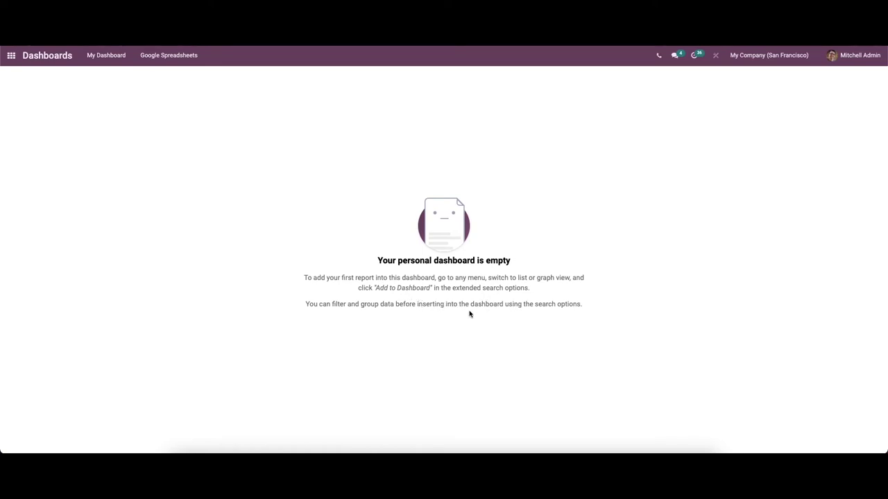
{"action": "left_click", "coordinate": [12, 56]}
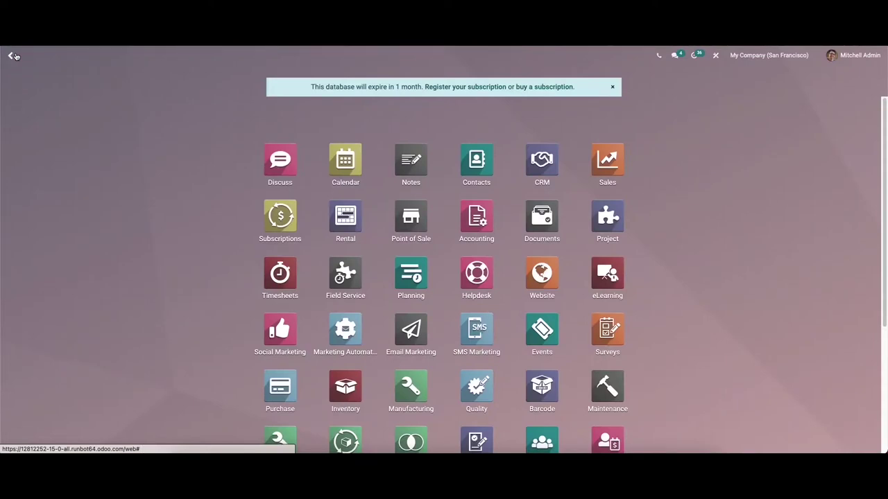
Step: Add the Sales Quotations list to My Dashboard under the name 'Quotations'
{"action": "left_click", "coordinate": [603, 159]}
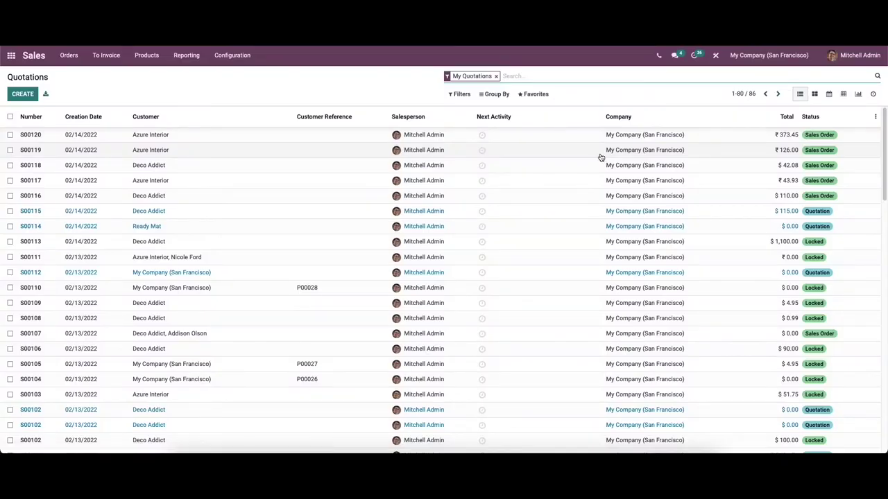
{"action": "left_click", "coordinate": [536, 95]}
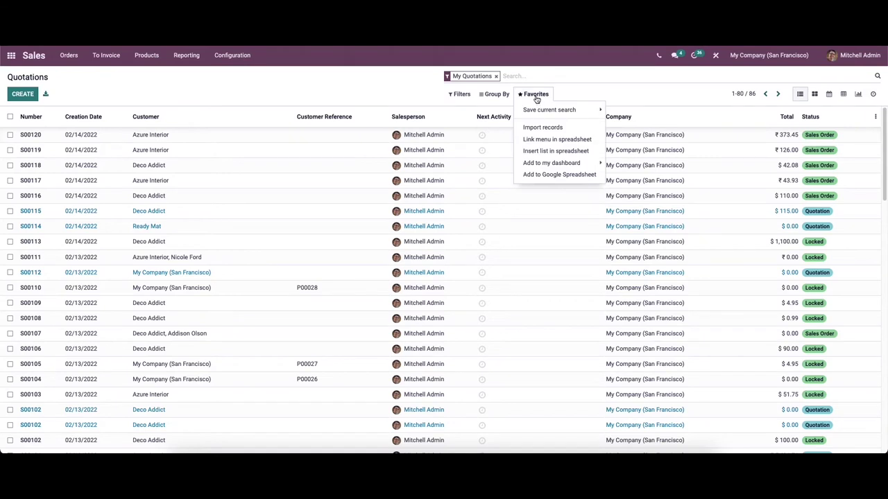
{"action": "left_click", "coordinate": [554, 163]}
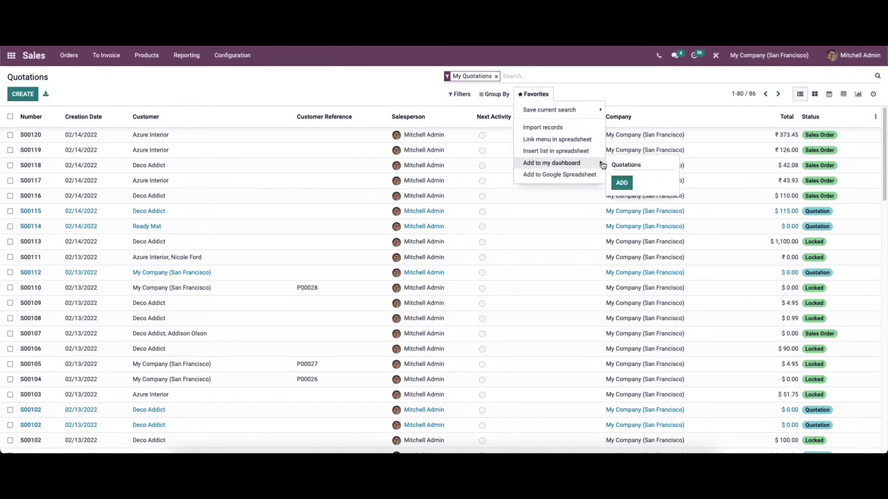
{"action": "left_click", "coordinate": [621, 183]}
{"action": "left_click", "coordinate": [11, 56]}
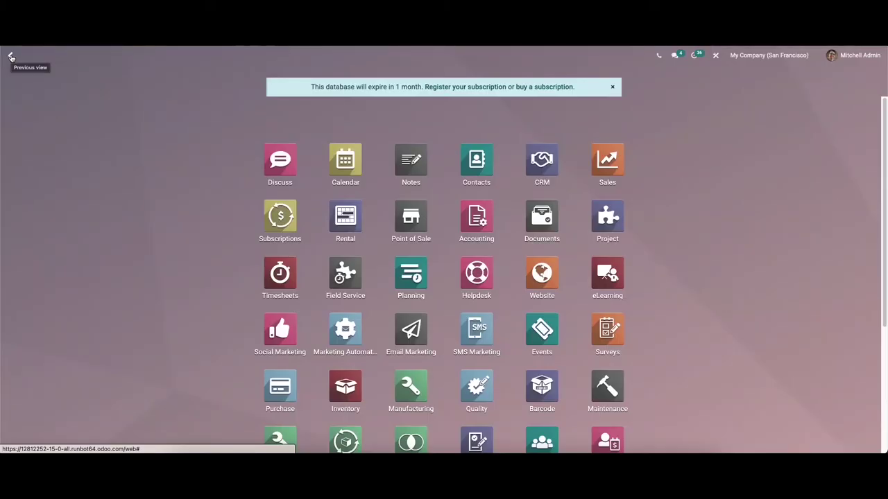
Step: Open Dashboards via 'DAS' and scroll through the newly added Quotations list
{"action": "type", "text": "DAS"}
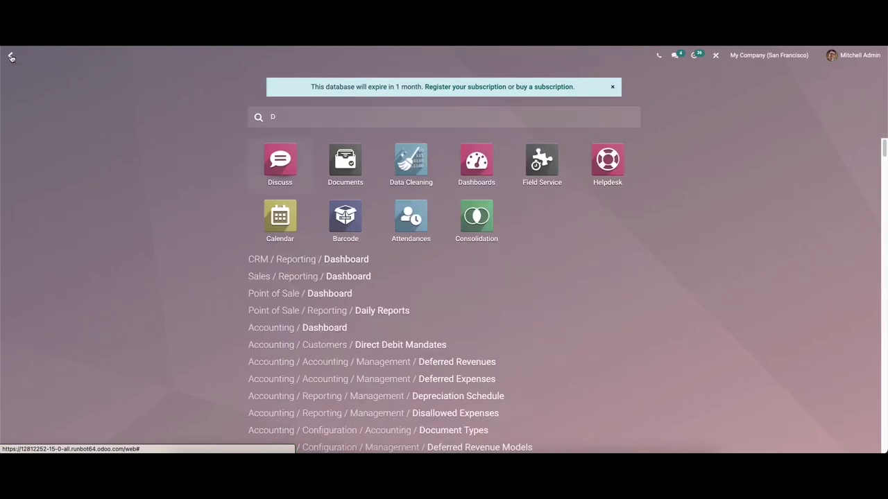
{"action": "left_click", "coordinate": [270, 176]}
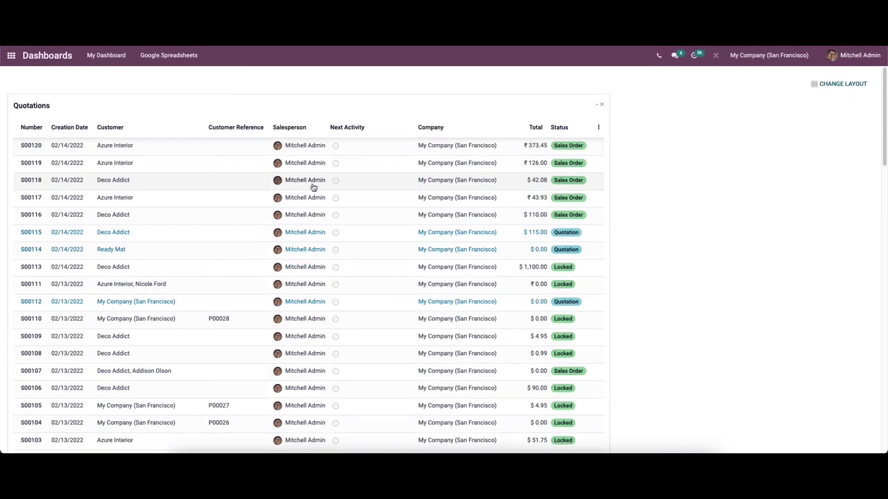
{"action": "scroll", "coordinate": [313, 187], "scroll_direction": "down", "scroll_amount": 1}
{"action": "scroll", "coordinate": [313, 187], "scroll_direction": "down", "scroll_amount": 1}
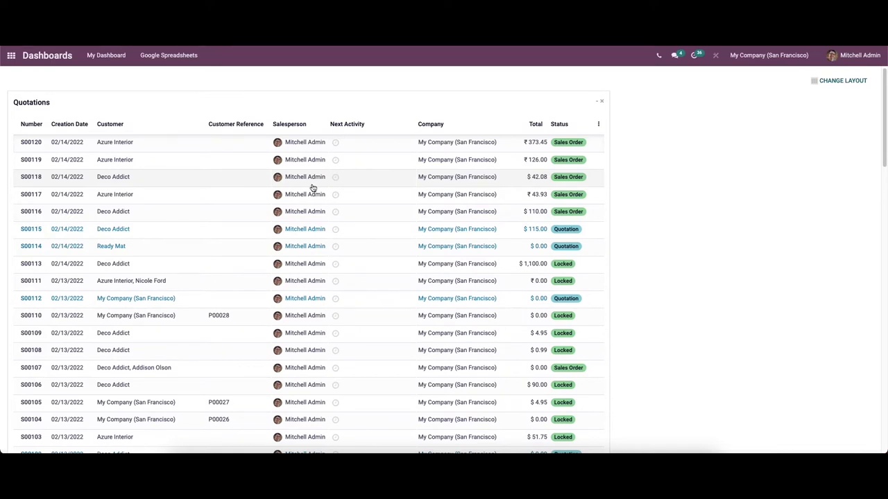
{"action": "left_click", "coordinate": [14, 55]}
Step: Open the CRM reporting dashboard and switch it to the pivot view
{"action": "left_click", "coordinate": [530, 164]}
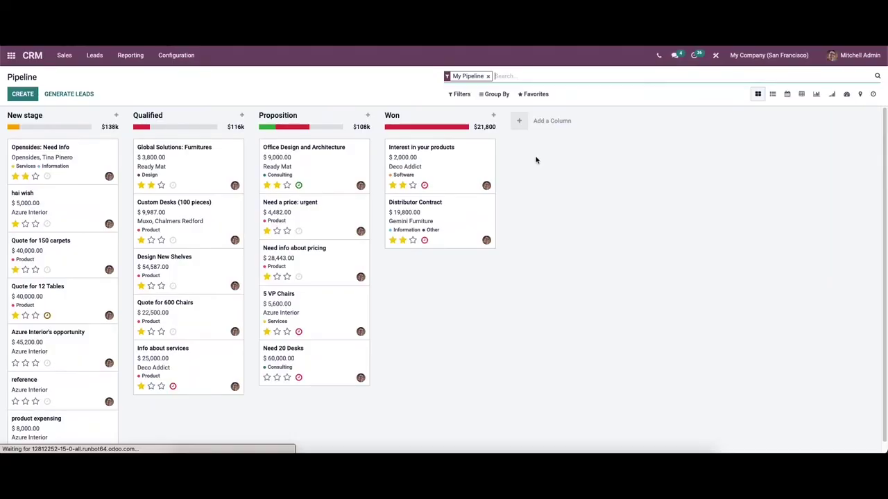
{"action": "left_click", "coordinate": [114, 56]}
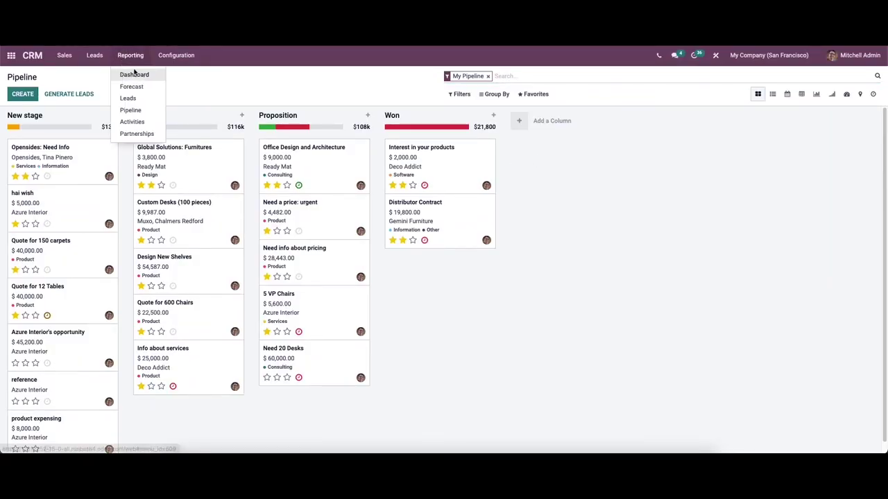
{"action": "left_click", "coordinate": [136, 75]}
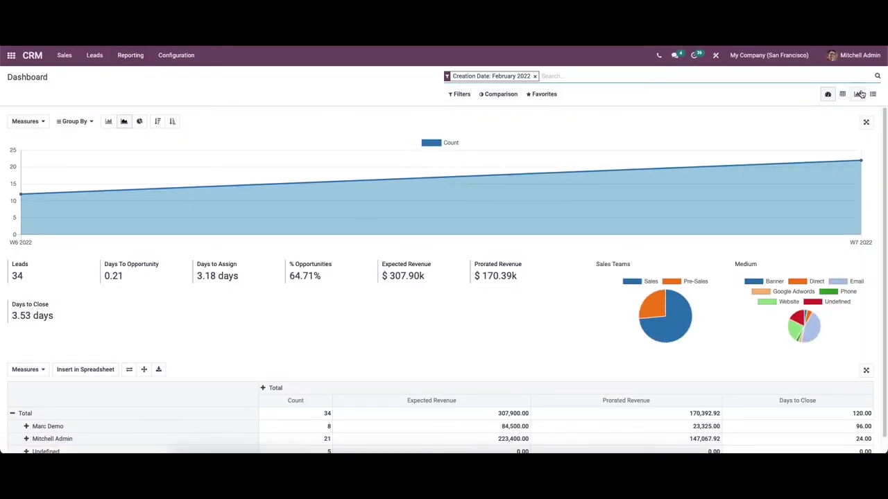
{"action": "left_click", "coordinate": [845, 94]}
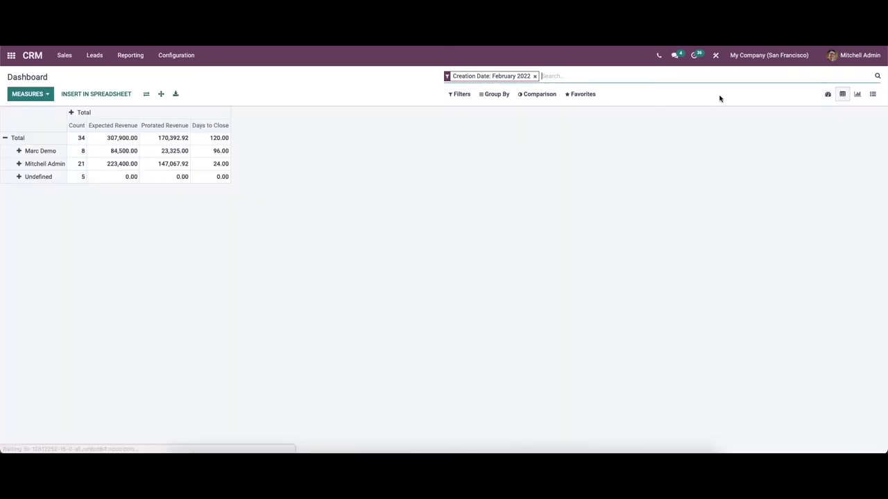
{"action": "left_click", "coordinate": [581, 94]}
{"action": "left_click", "coordinate": [595, 142]}
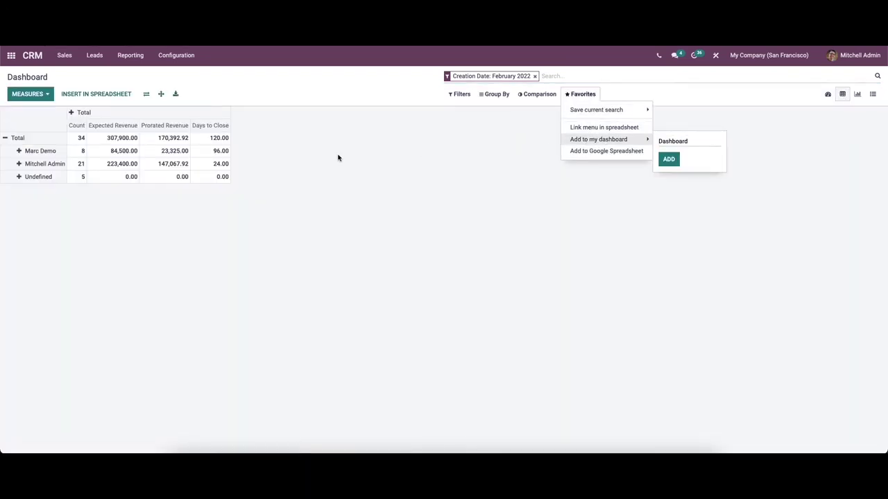
Step: Add Bounce and Days to Assign measures, filter to My Activities, and group rows by Salesperson
{"action": "left_click", "coordinate": [32, 94]}
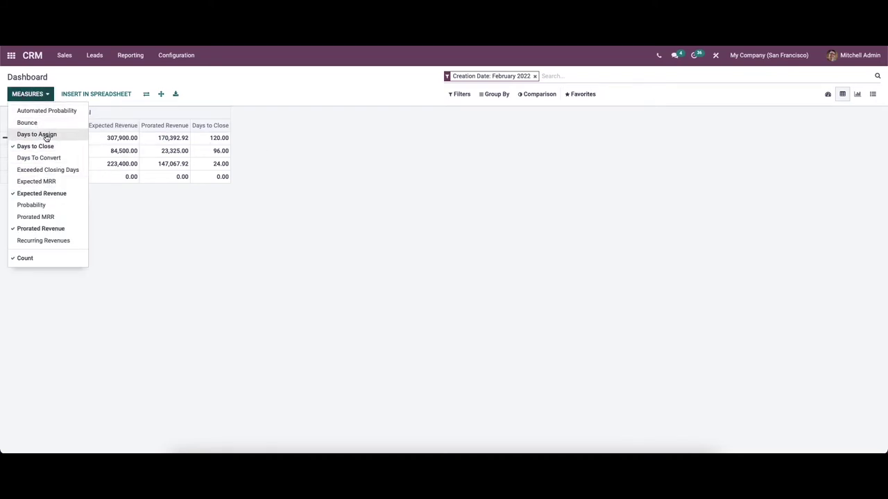
{"action": "left_click", "coordinate": [44, 123]}
{"action": "left_click", "coordinate": [47, 134]}
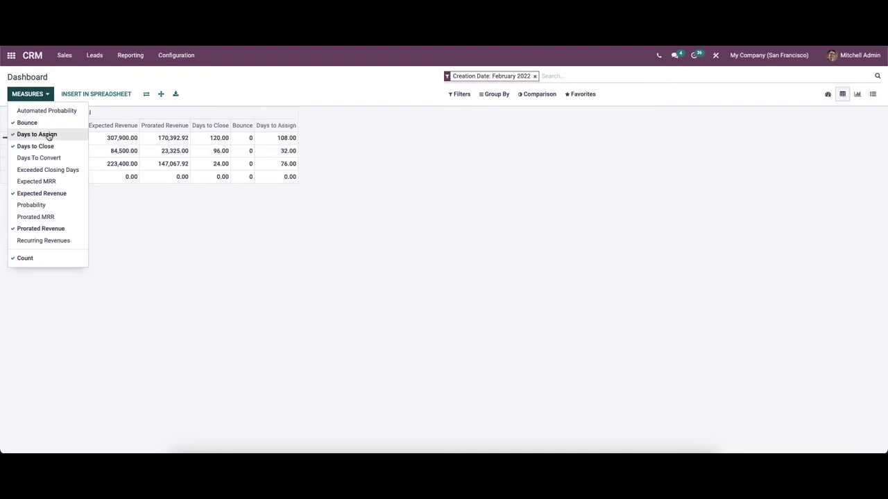
{"action": "left_click", "coordinate": [460, 93]}
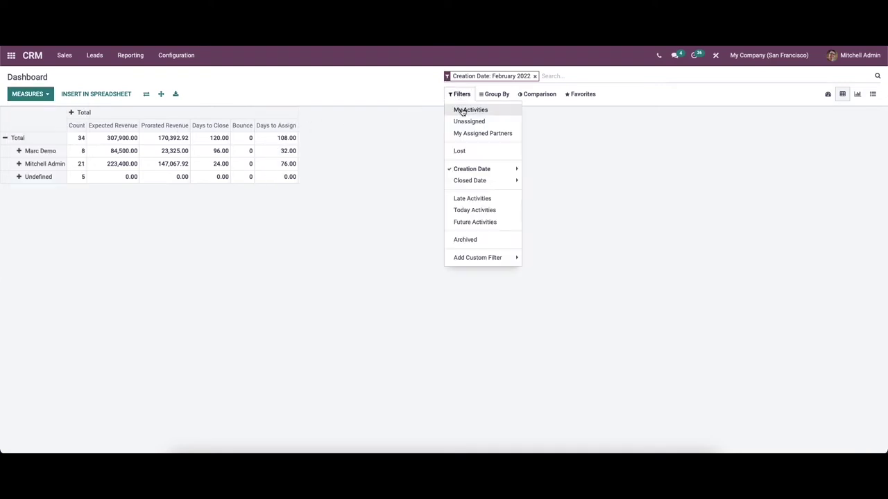
{"action": "left_click", "coordinate": [462, 113]}
{"action": "left_click", "coordinate": [463, 114]}
{"action": "left_click", "coordinate": [463, 115]}
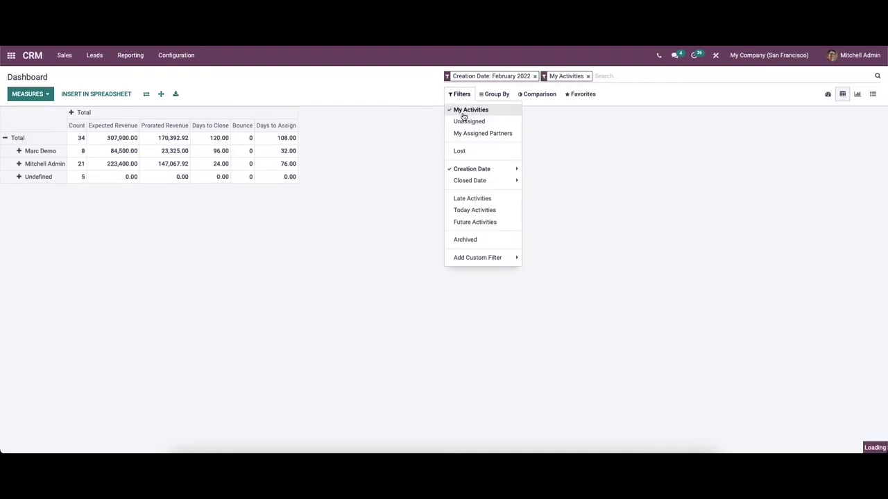
{"action": "left_click", "coordinate": [493, 96]}
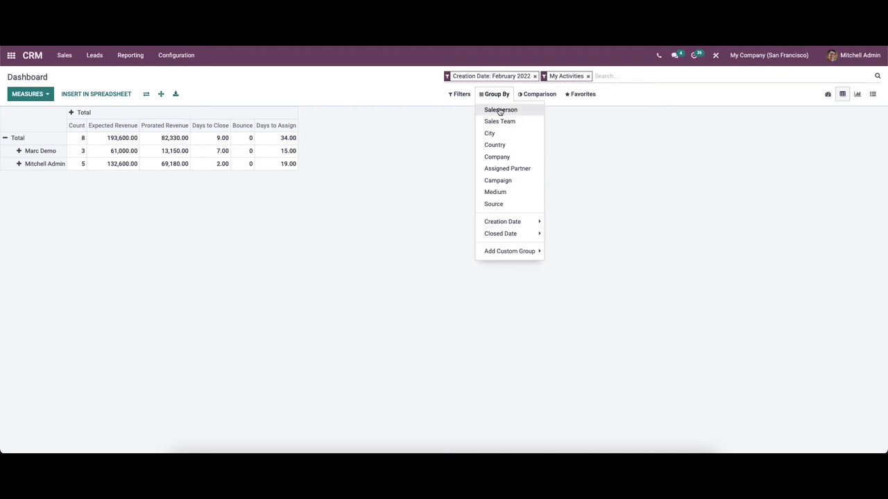
{"action": "left_click", "coordinate": [500, 111]}
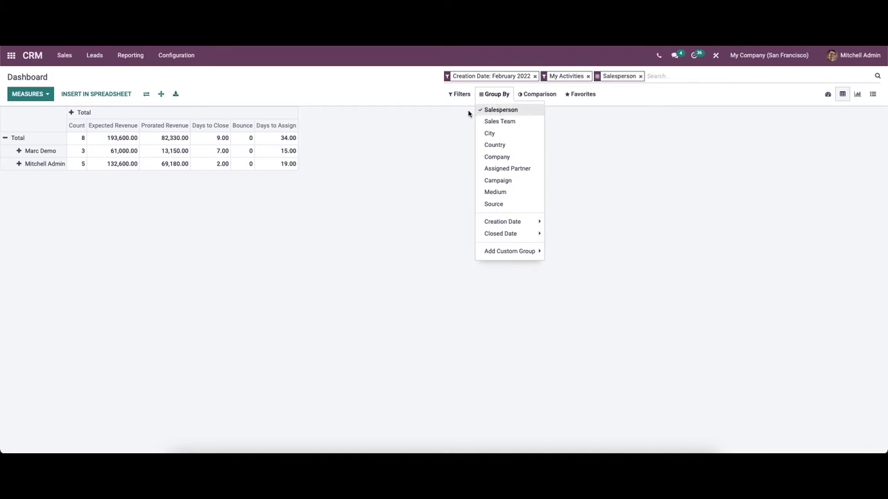
Step: Add the CRM pivot report to My Dashboard under the name 'Dashboard'
{"action": "left_click", "coordinate": [571, 93]}
{"action": "left_click", "coordinate": [584, 93]}
{"action": "left_click", "coordinate": [581, 93]}
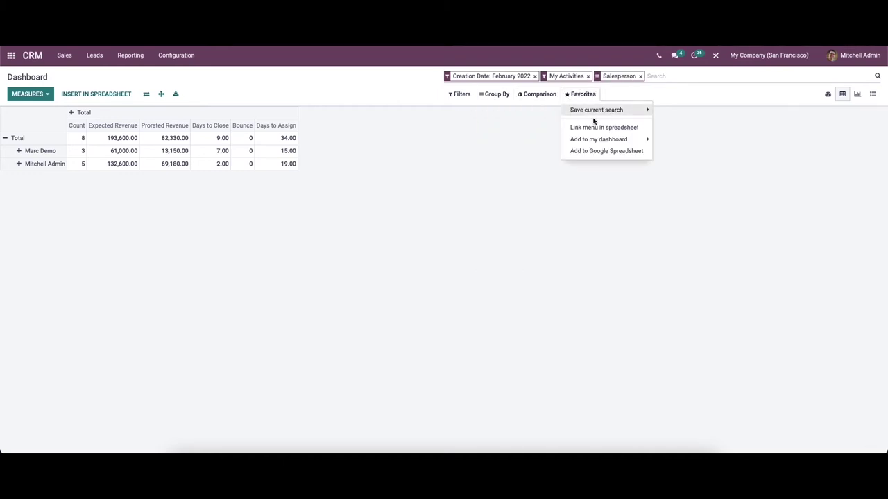
{"action": "left_click", "coordinate": [598, 136]}
{"action": "left_click", "coordinate": [668, 161]}
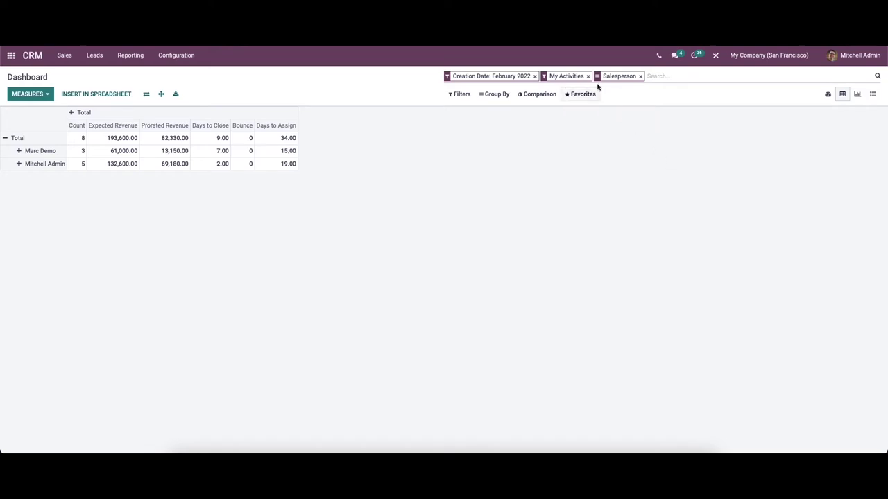
{"action": "left_click", "coordinate": [587, 97]}
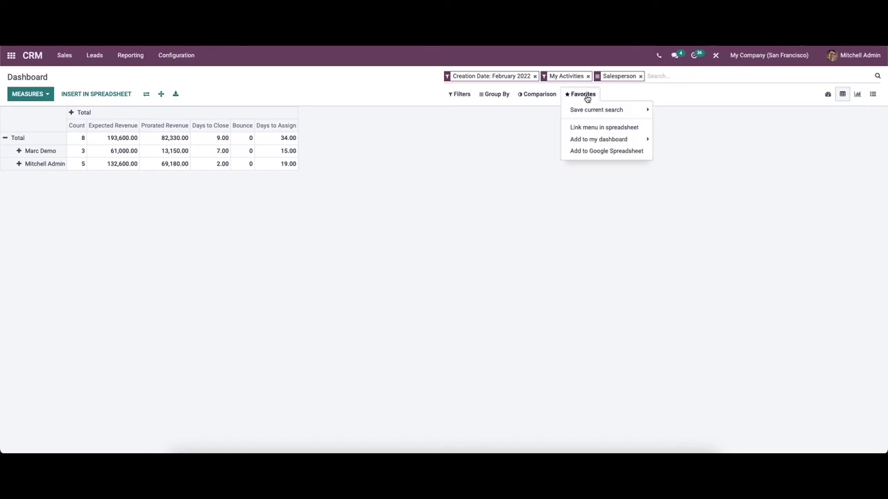
{"action": "left_click", "coordinate": [611, 139]}
{"action": "left_click", "coordinate": [662, 160]}
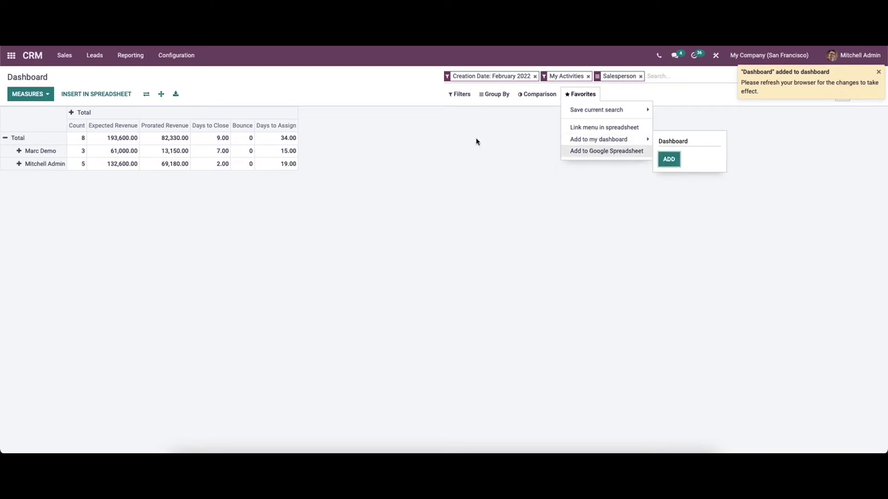
{"action": "left_click", "coordinate": [427, 134]}
Step: Open Dashboards via 'DA' and fold, then unfold, the Dashboard pivot panel above Quotations
{"action": "left_click", "coordinate": [13, 56]}
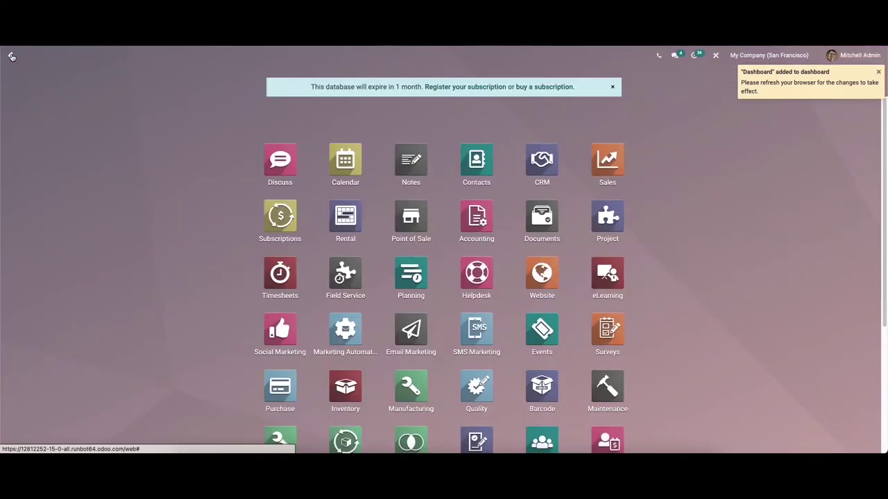
{"action": "type", "text": "DA"}
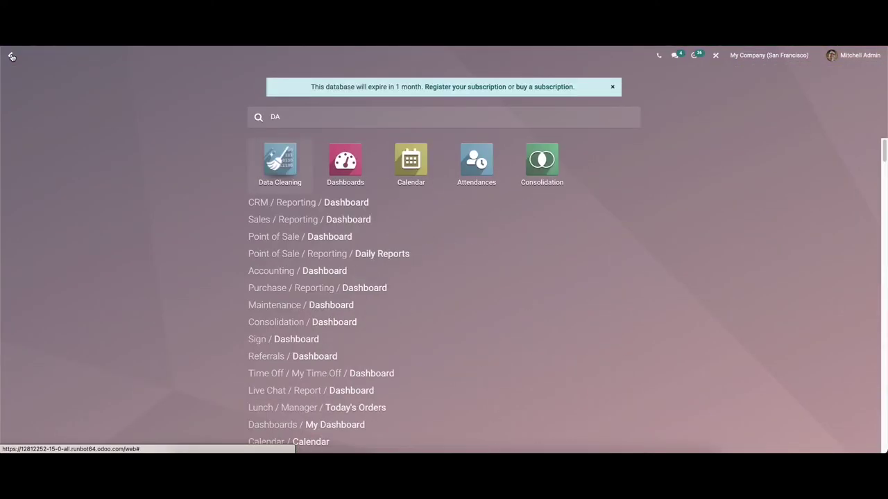
{"action": "left_click", "coordinate": [364, 168]}
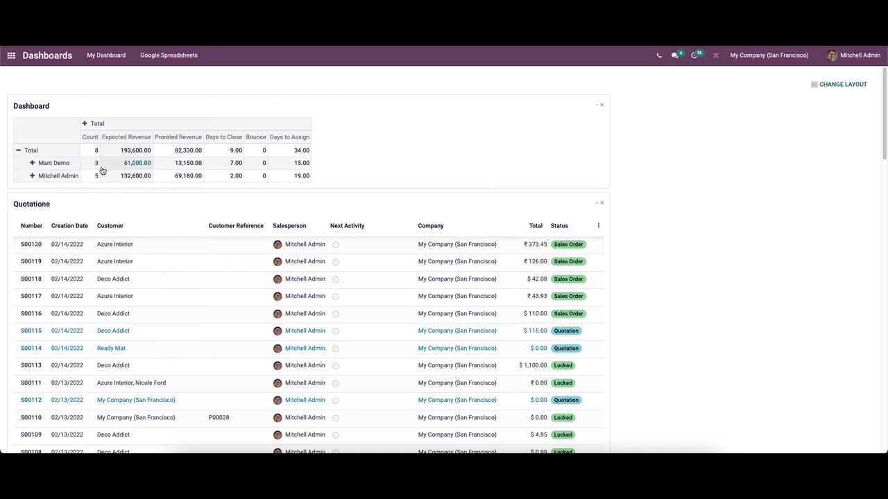
{"action": "left_click", "coordinate": [598, 107]}
{"action": "left_click", "coordinate": [598, 107]}
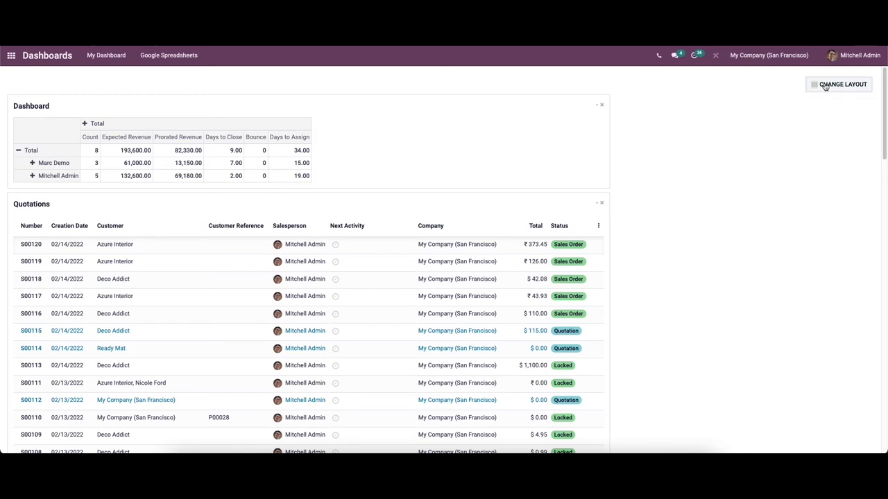
{"action": "left_click", "coordinate": [821, 85]}
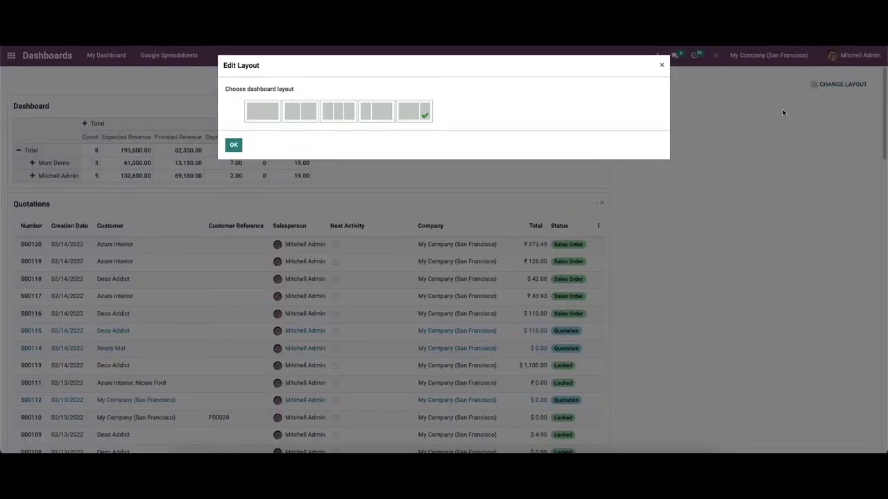
{"action": "left_click", "coordinate": [263, 111]}
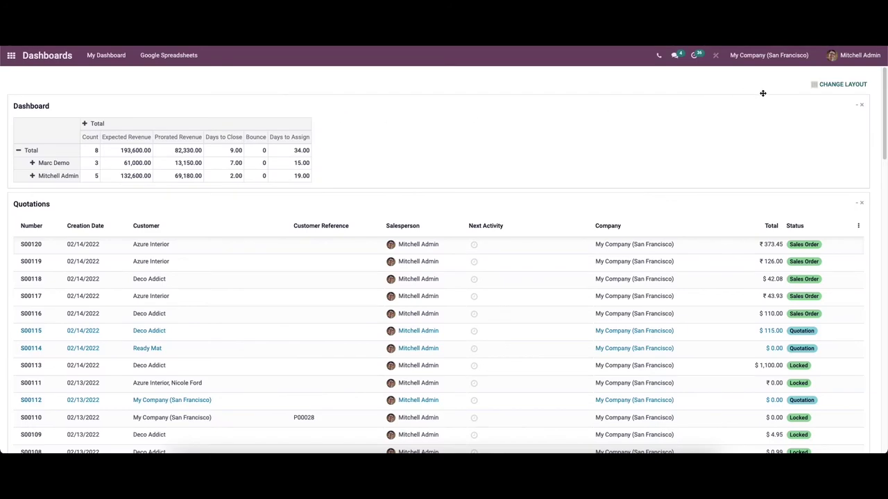
{"action": "left_click", "coordinate": [844, 83]}
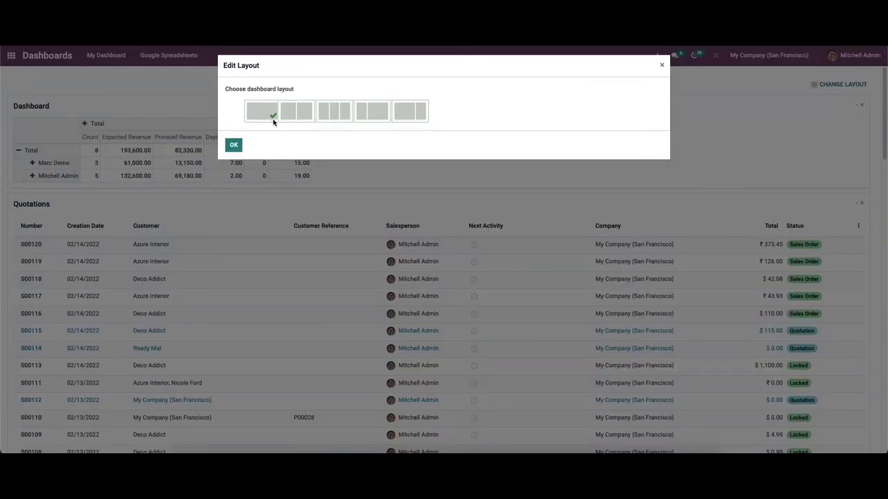
{"action": "left_click", "coordinate": [296, 113]}
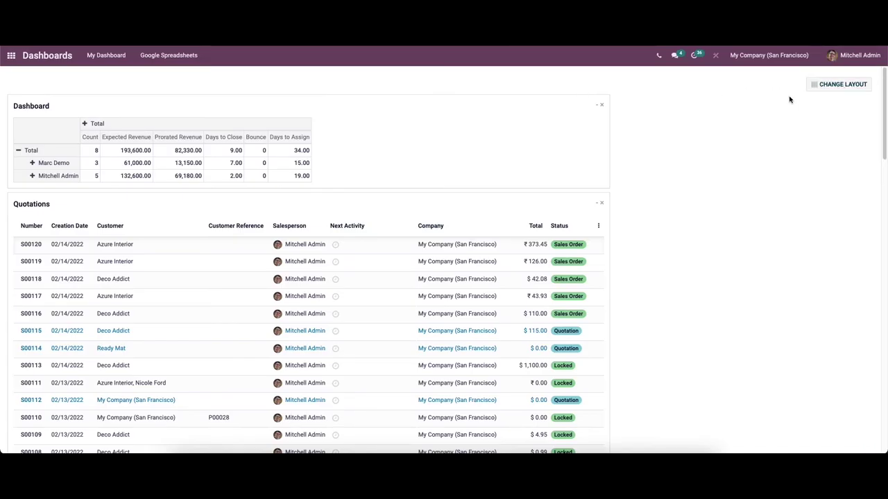
{"action": "left_click", "coordinate": [824, 85]}
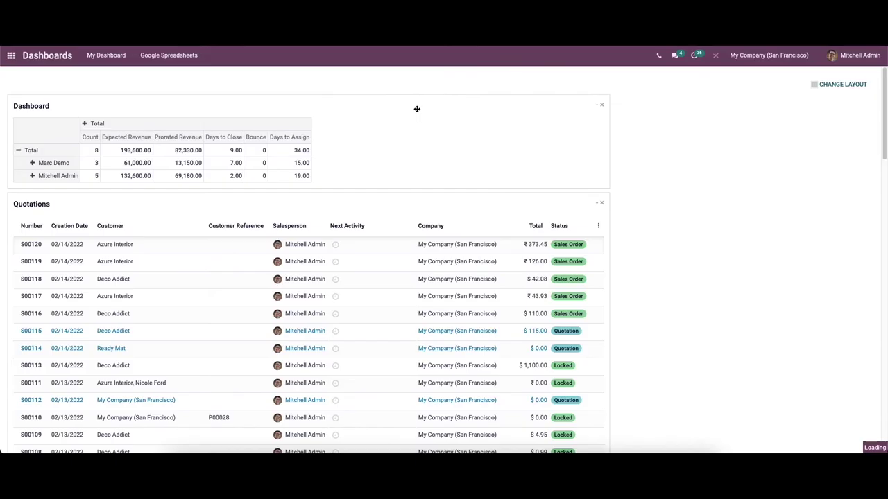
{"action": "left_click", "coordinate": [415, 110]}
{"action": "scroll", "coordinate": [496, 191], "scroll_direction": "down", "scroll_amount": 3}
{"action": "scroll", "coordinate": [496, 190], "scroll_direction": "up", "scroll_amount": 3}
Step: Open the empty Google Spreadsheets list, start a new record, and discard it unsaved
{"action": "left_click", "coordinate": [172, 55]}
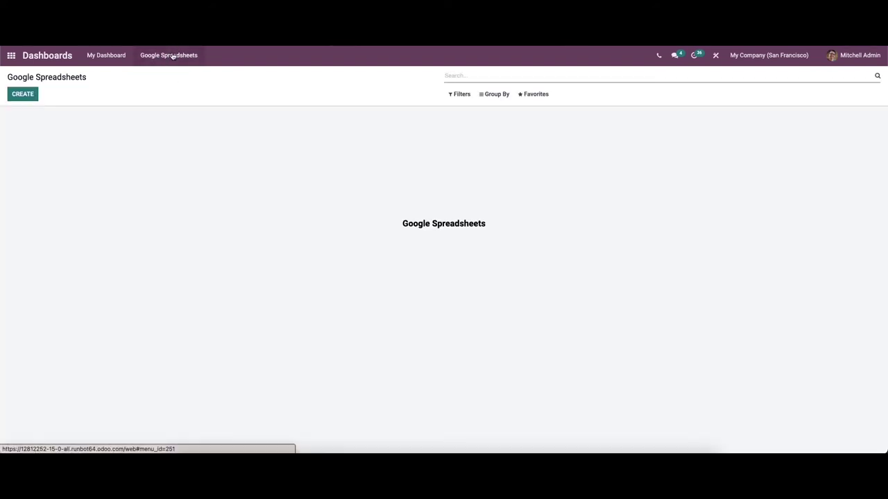
{"action": "left_click", "coordinate": [23, 95]}
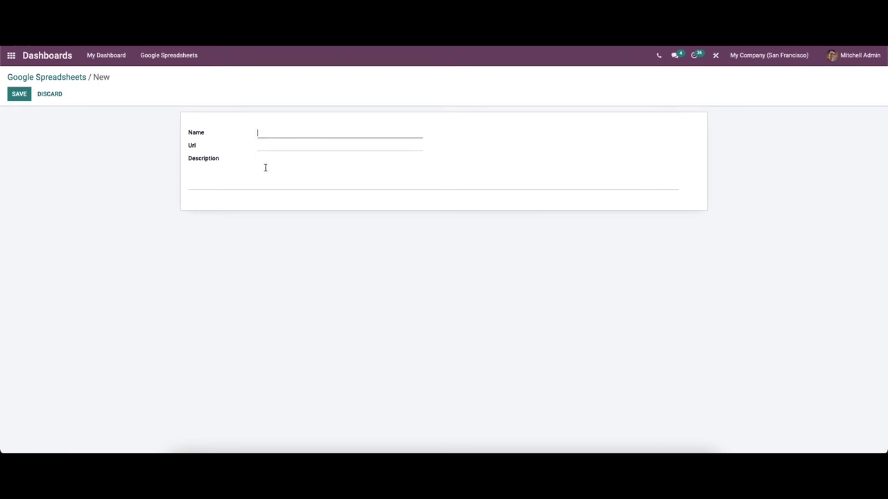
{"action": "left_click", "coordinate": [52, 94]}
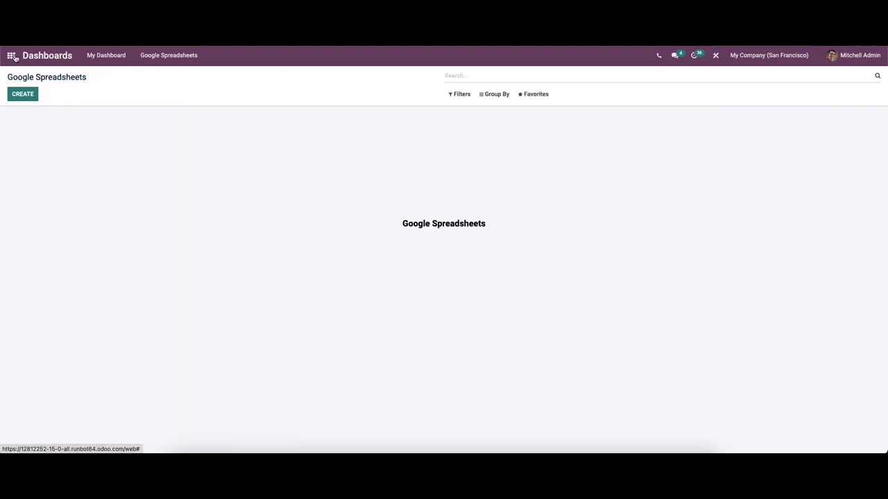
{"action": "left_click", "coordinate": [14, 57]}
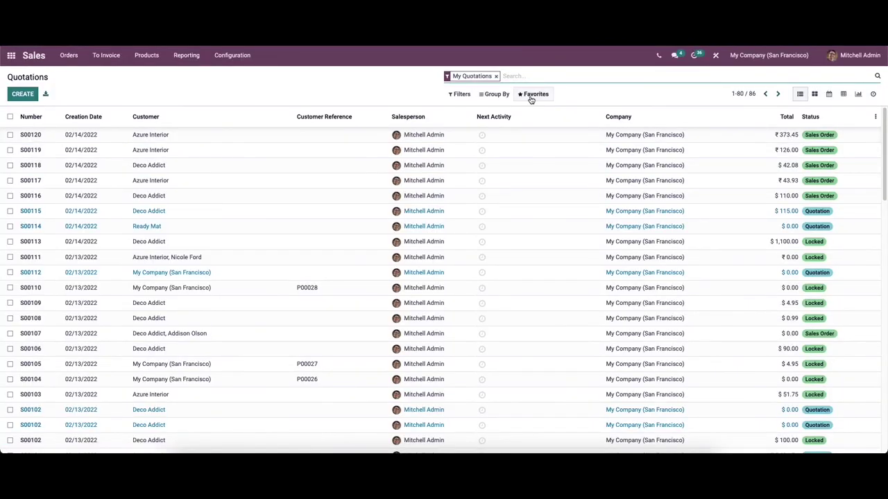
Step: Try exporting Sales Quotations to a Google Spreadsheet and cancel the Google Drive warning
{"action": "left_click", "coordinate": [532, 95]}
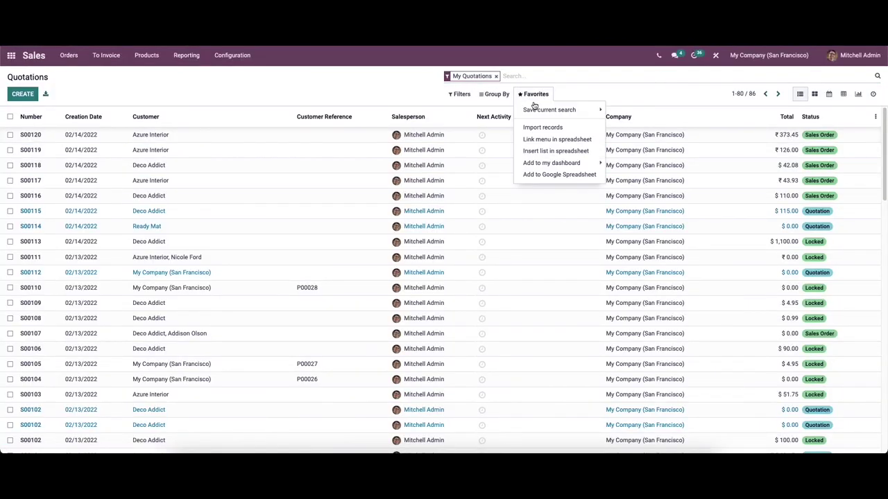
{"action": "left_click", "coordinate": [559, 174]}
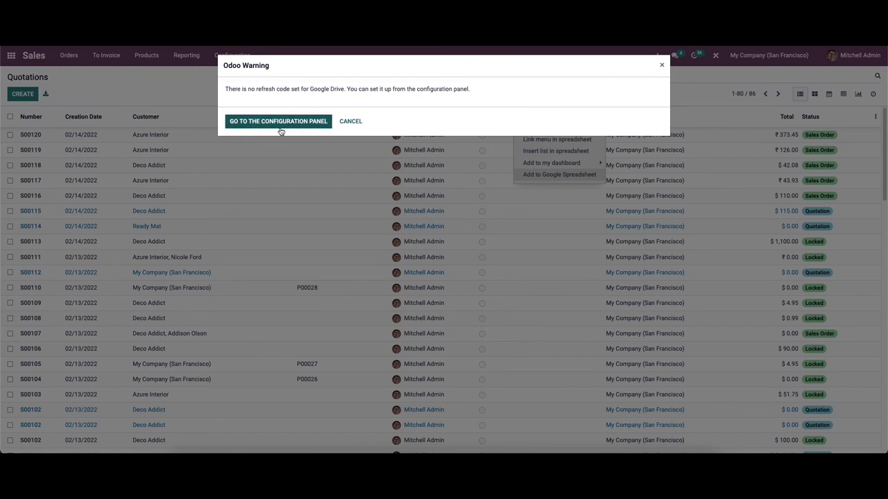
{"action": "left_click", "coordinate": [315, 123]}
{"action": "left_click", "coordinate": [350, 121]}
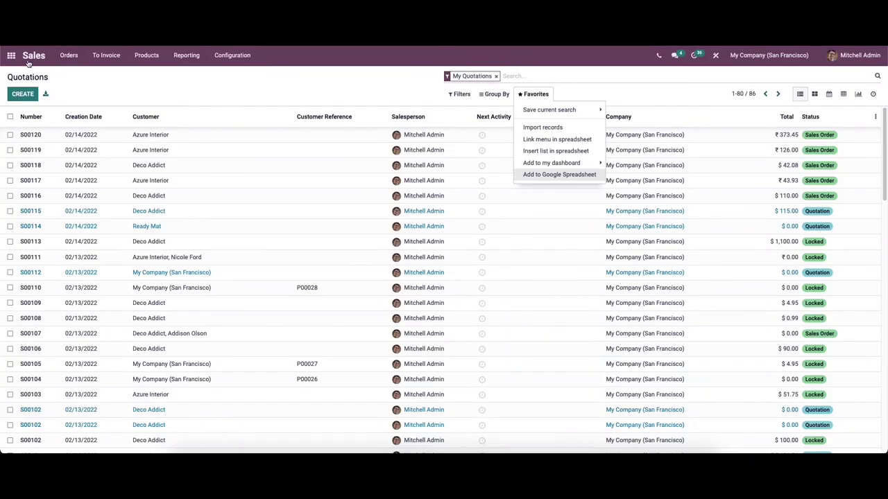
{"action": "left_click", "coordinate": [11, 55]}
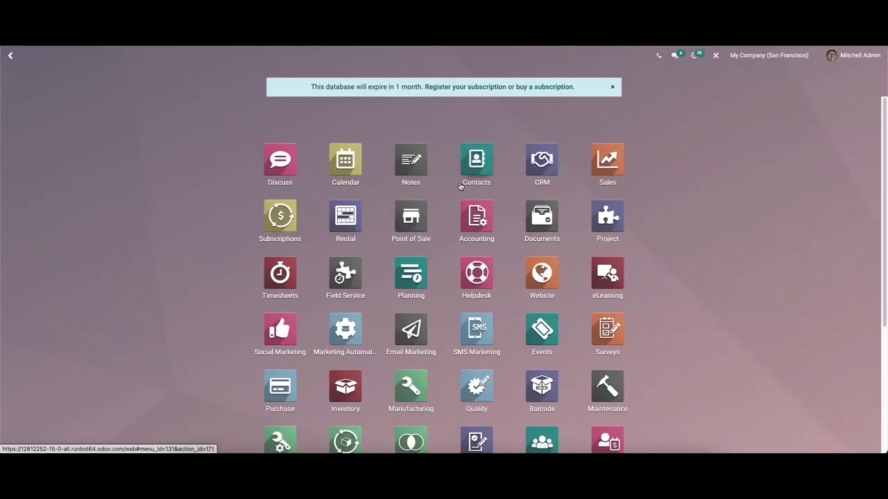